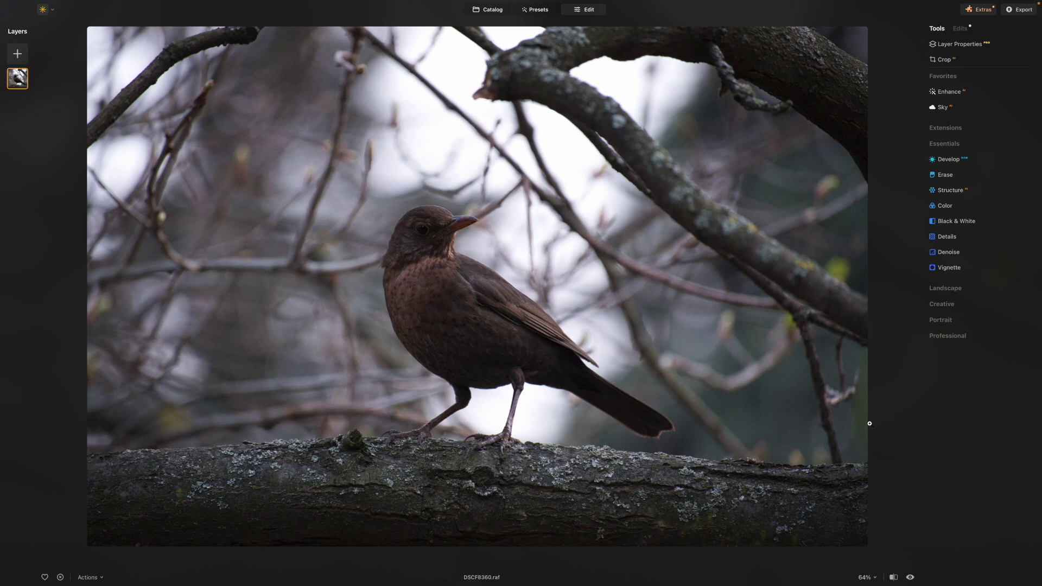
Expand the Details tool under Essentials to show its Small, Medium, Large Details and Sharpen sliders
click(947, 237)
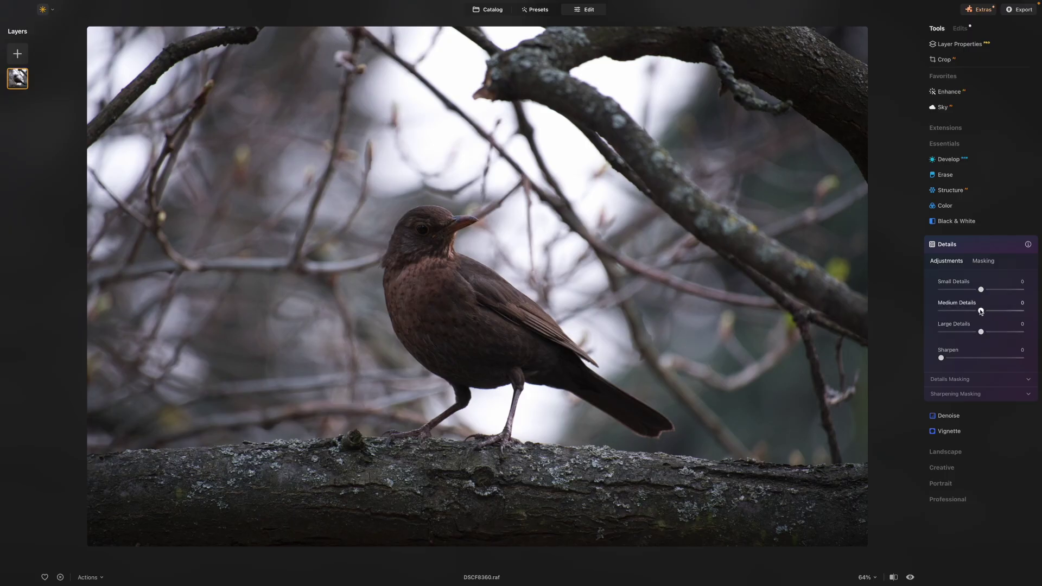
Test Medium Details at 100, reset it to 0, and show the Details masking options
mouse_move(981, 311)
mouse_down()
mouse_move(1023, 312)
mouse_move(983, 313)
mouse_up()
double_click(986, 314)
click(988, 262)
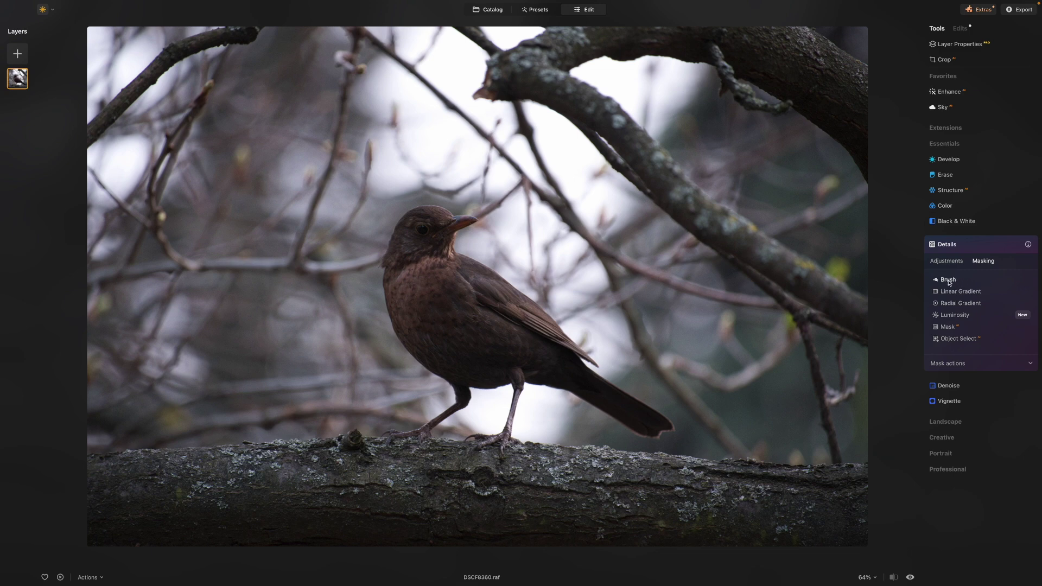
Paint a brush detail mask over the blackbird's head and throat
click(948, 280)
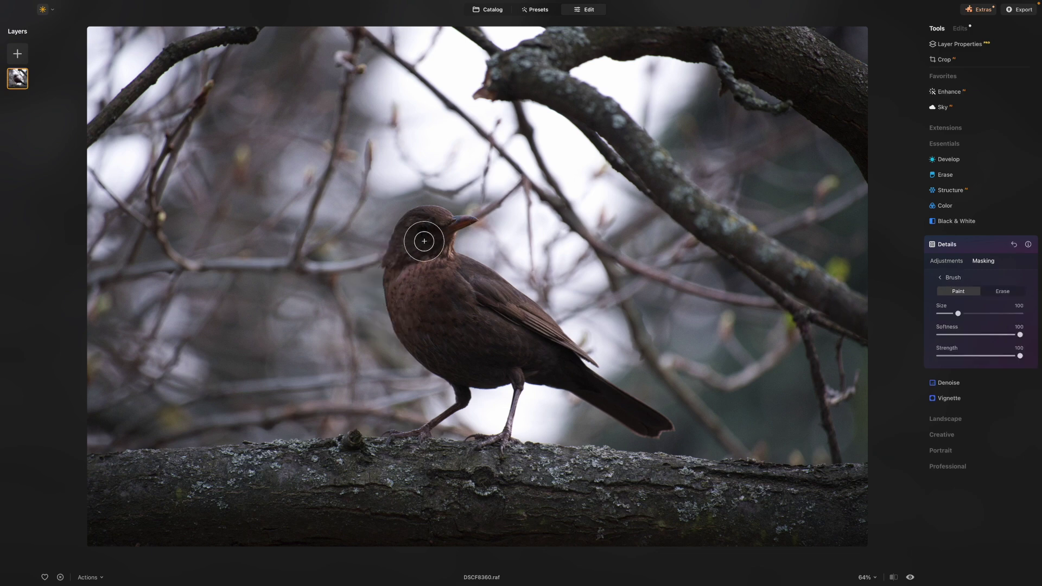
mouse_move(421, 239)
mouse_down()
mouse_move(415, 297)
mouse_move(495, 318)
mouse_move(523, 347)
mouse_move(493, 356)
mouse_move(432, 340)
mouse_move(402, 284)
mouse_move(405, 258)
mouse_move(425, 226)
mouse_move(449, 223)
mouse_move(448, 260)
mouse_move(546, 353)
mouse_move(477, 361)
mouse_move(456, 346)
mouse_move(437, 349)
mouse_move(426, 327)
mouse_move(463, 322)
mouse_up()
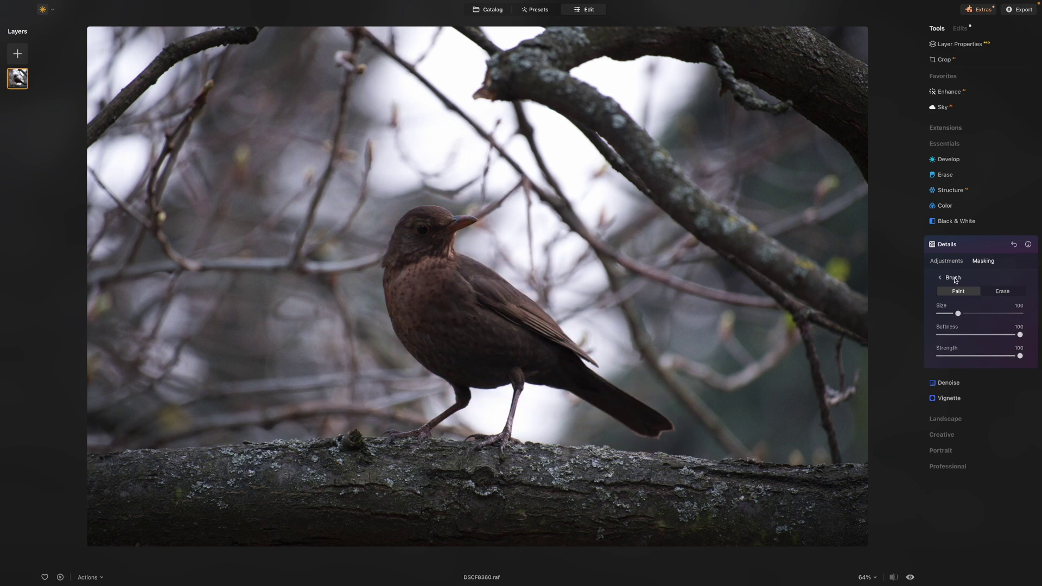
click(949, 278)
Draw a Linear Gradient mask from the photo's top down over the branches and sky
click(953, 292)
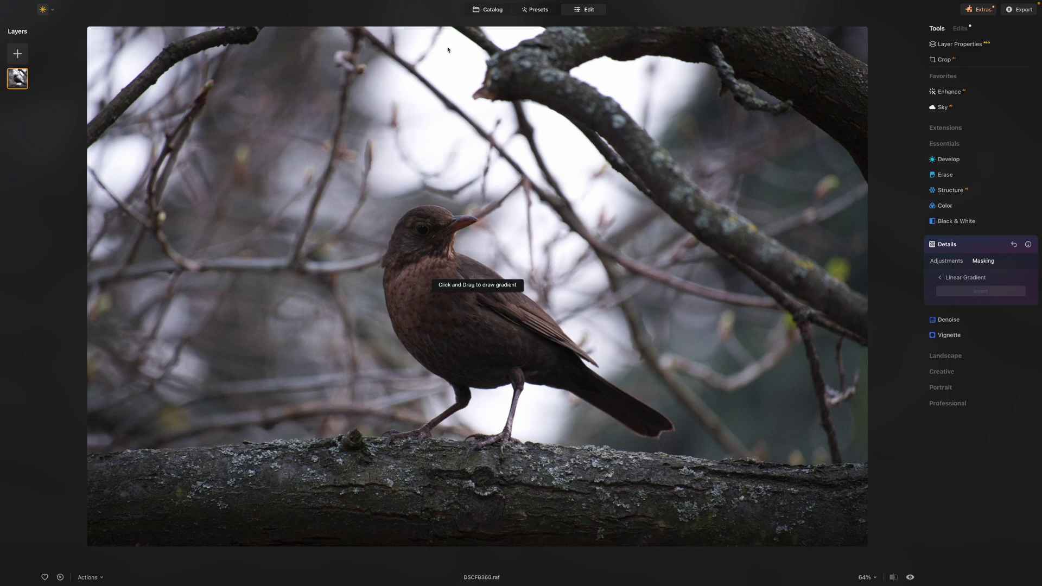
drag(464, 45, 460, 349)
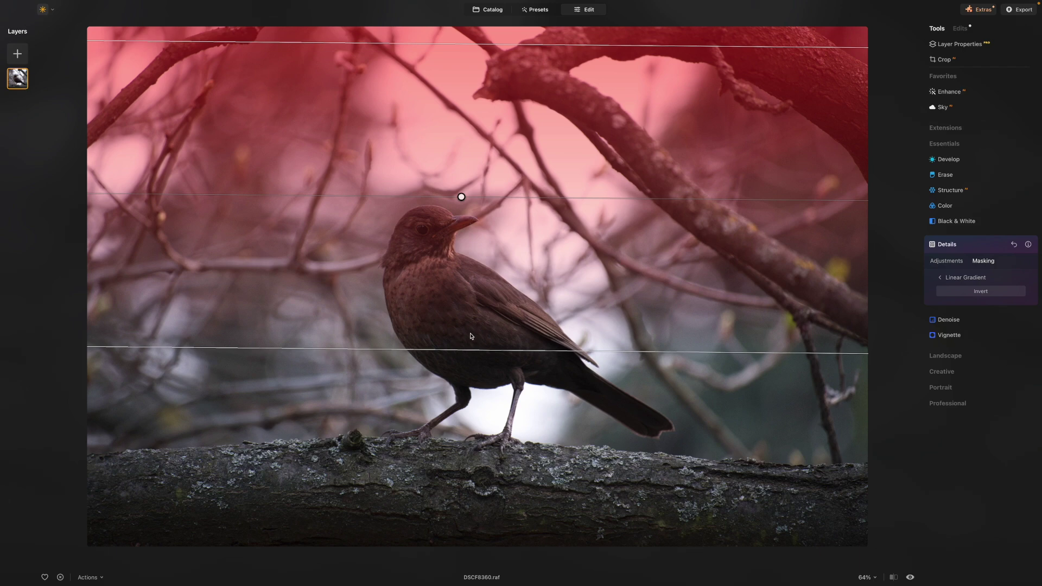
Draw a Radial Gradient mask centred on the blackbird, resized to cover most of the frame
click(941, 278)
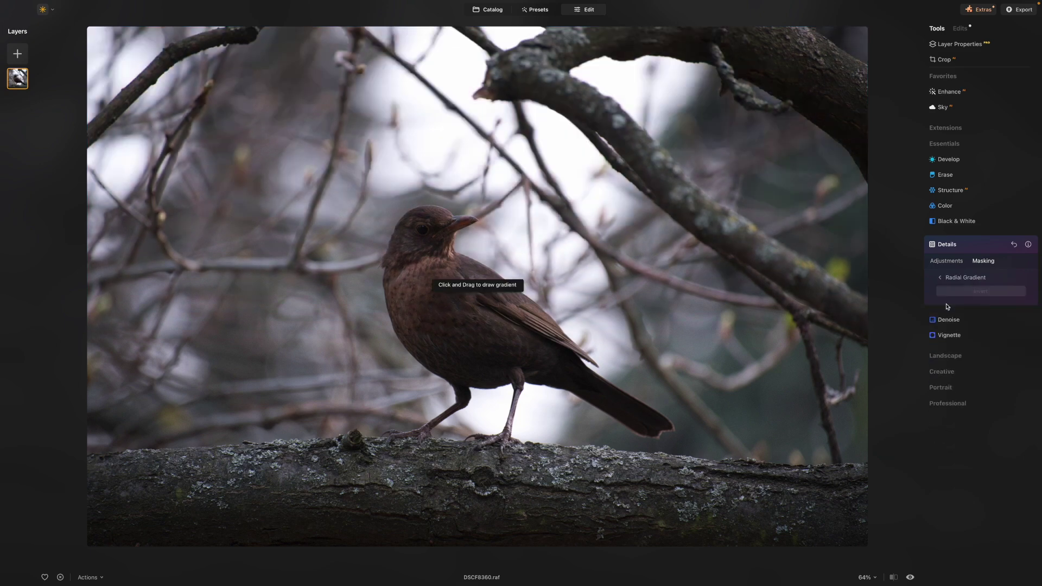
drag(472, 312, 700, 428)
drag(554, 352, 581, 371)
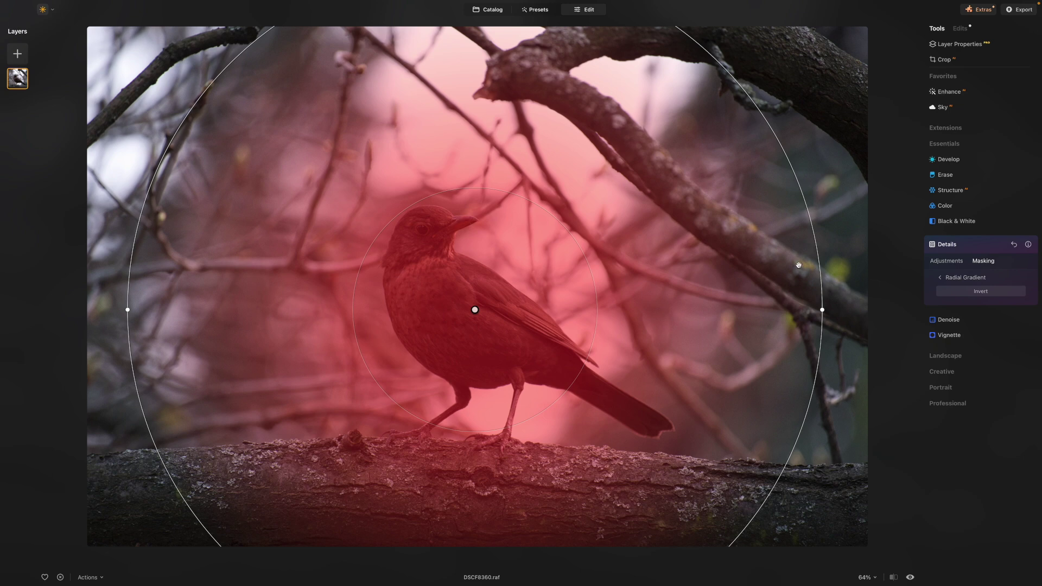
mouse_move(816, 312)
mouse_down()
mouse_move(728, 311)
mouse_move(801, 312)
mouse_up()
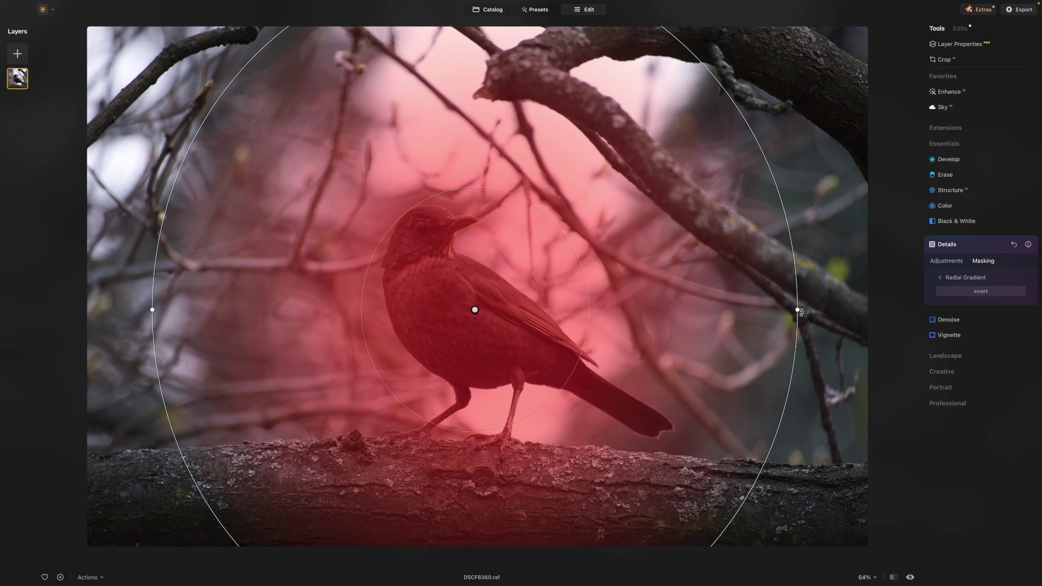
Preview Mask AI's Sky, Natural Ground and Flora masks on the photo
click(955, 277)
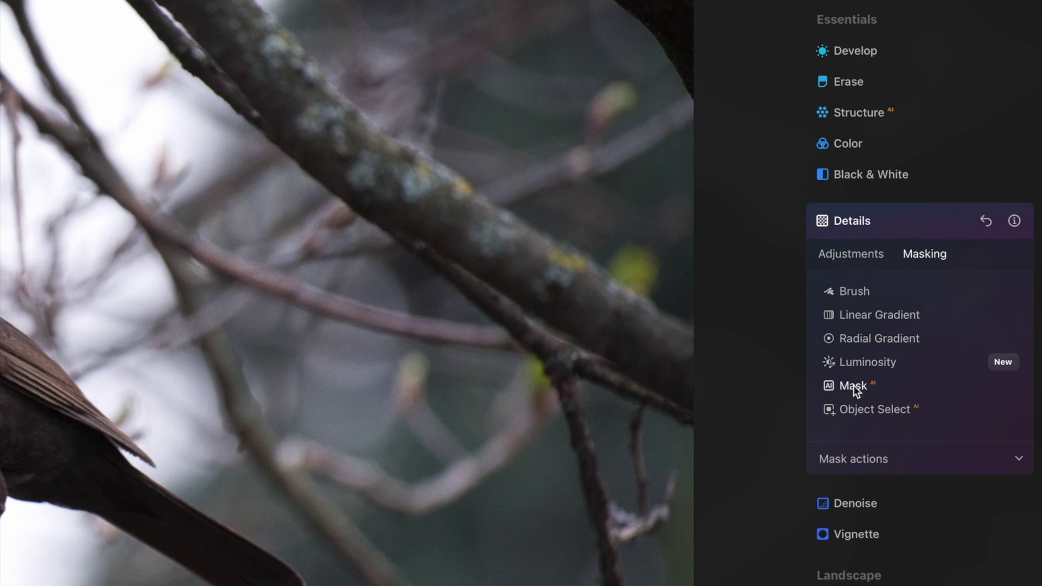
click(853, 386)
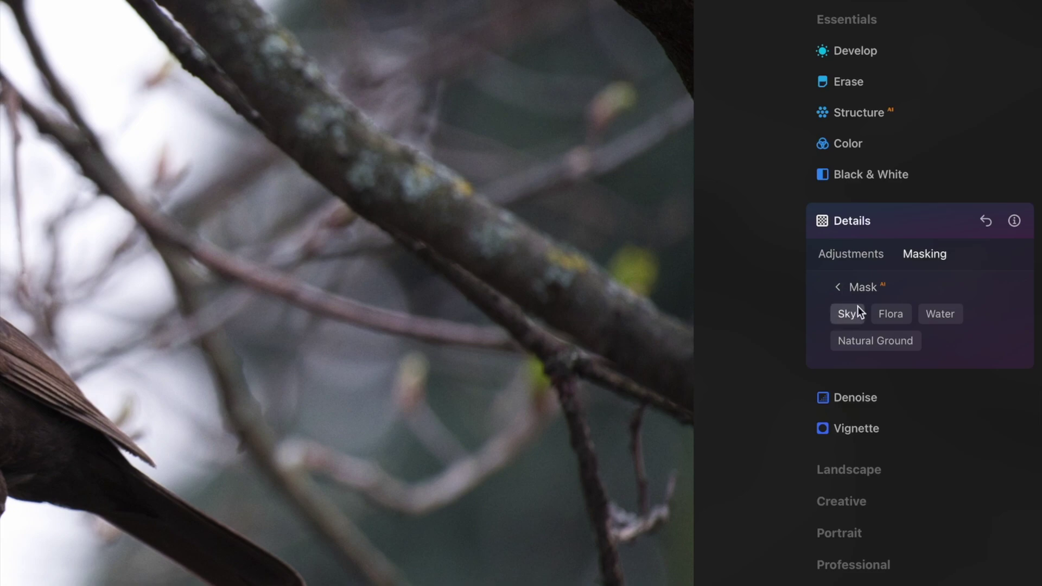
click(845, 314)
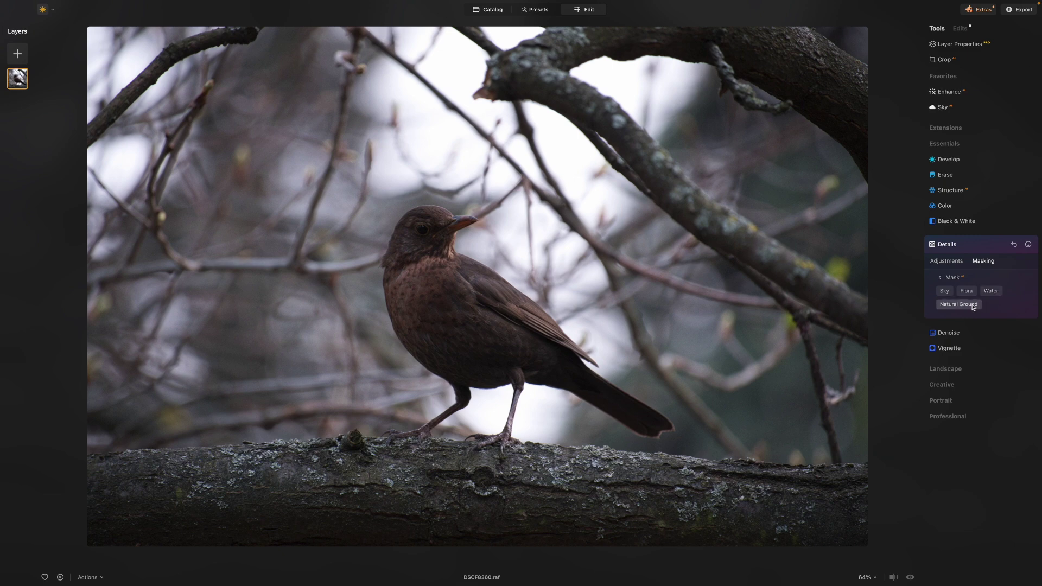
click(973, 307)
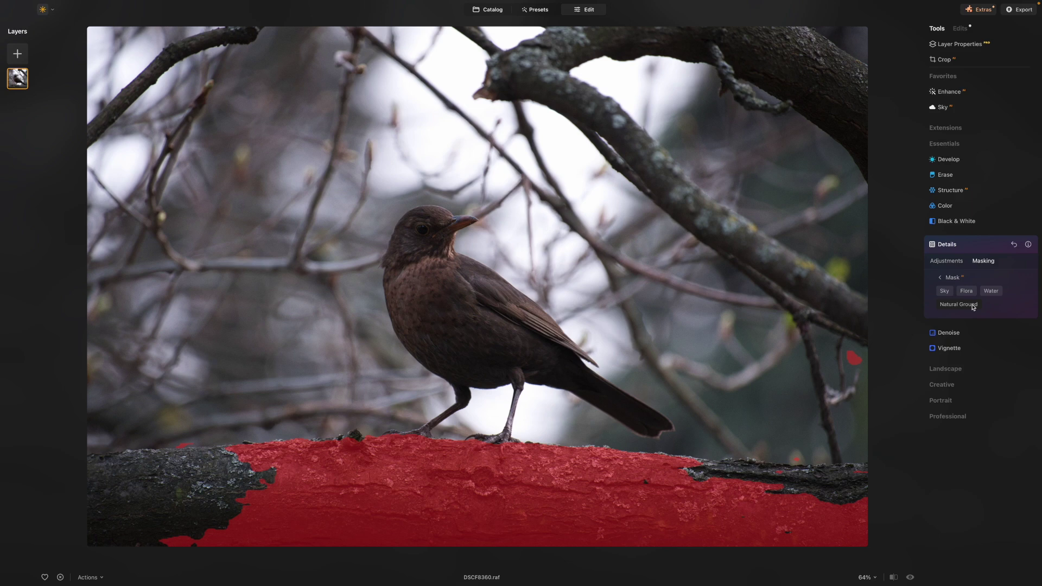
click(972, 307)
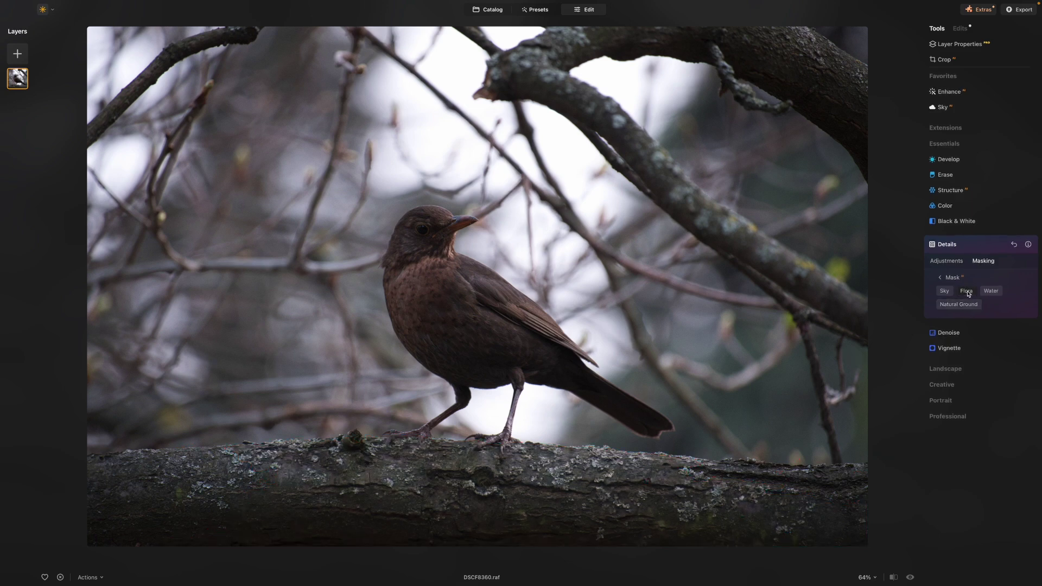
click(967, 292)
Create an Object Select mask covering the whole blackbird, separating it from the branches
click(943, 279)
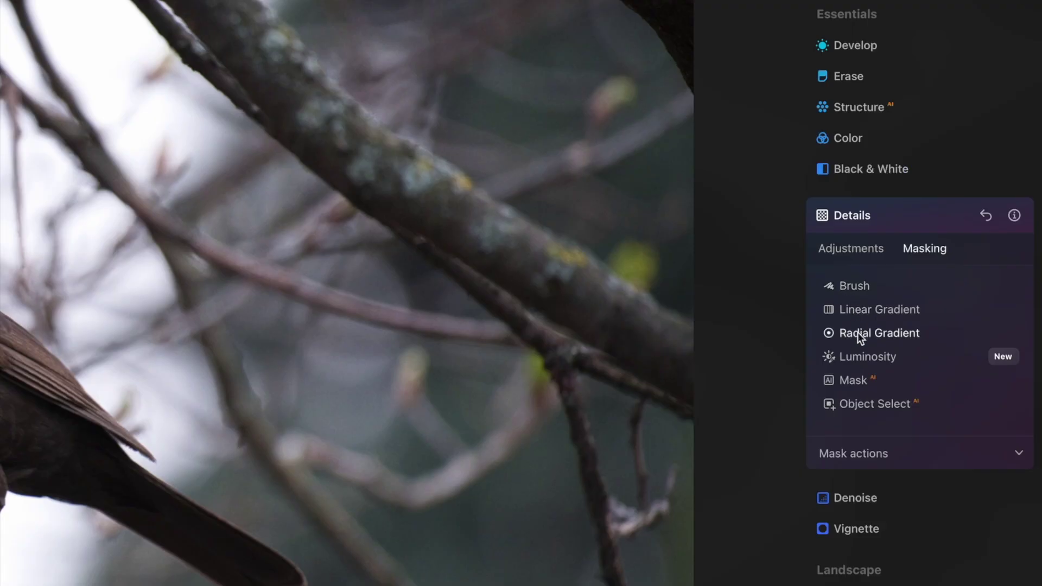
click(858, 405)
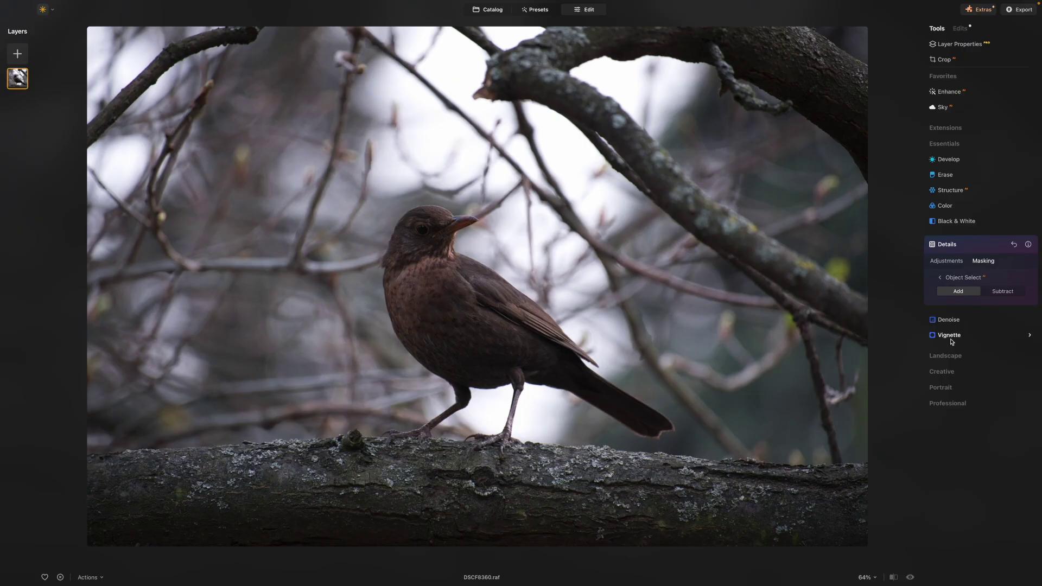
click(476, 331)
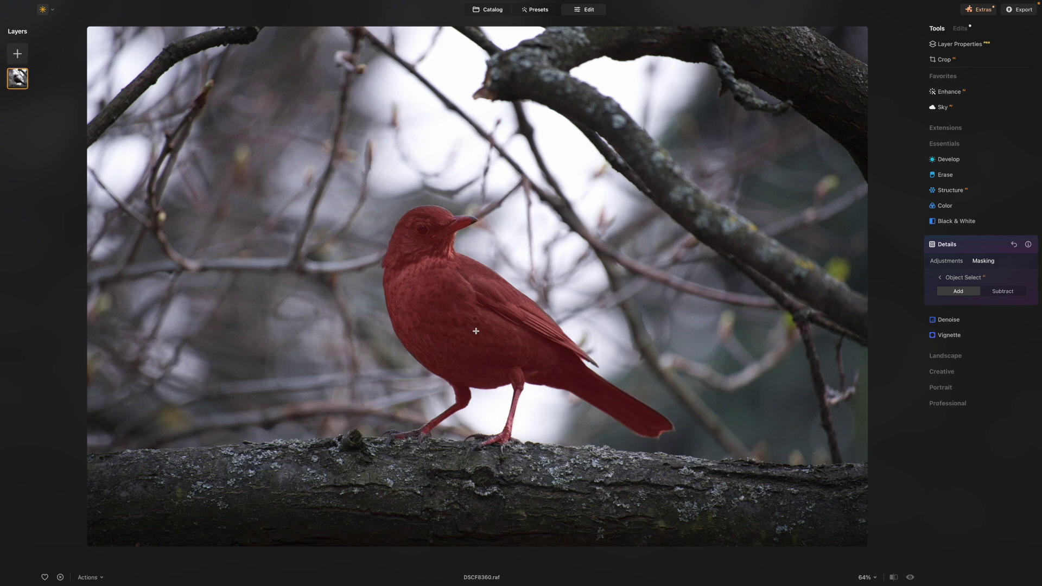
click(467, 331)
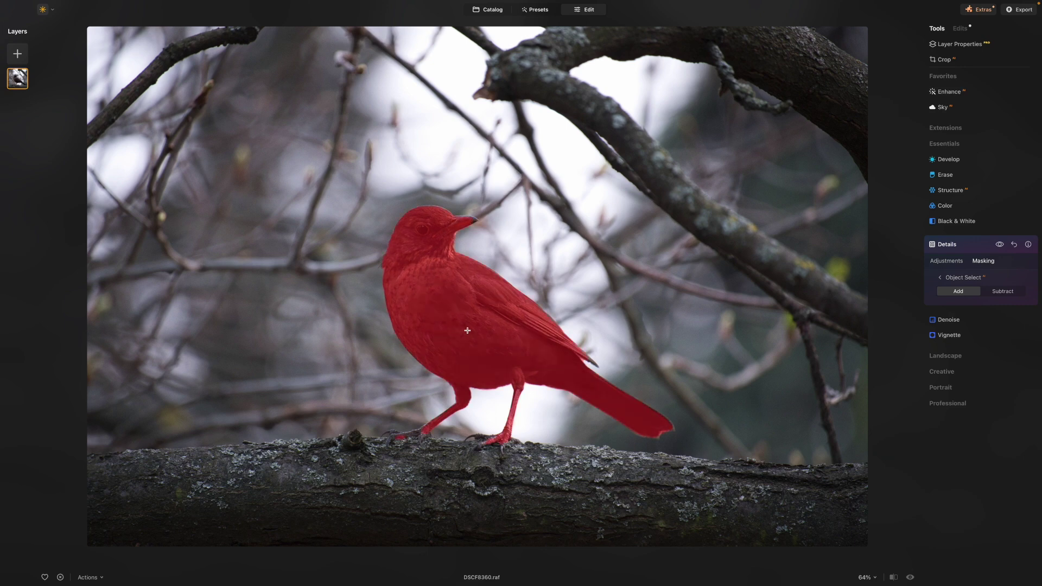
Set Medium Details to 100 and Small Details to 37 on the masked bird
click(959, 261)
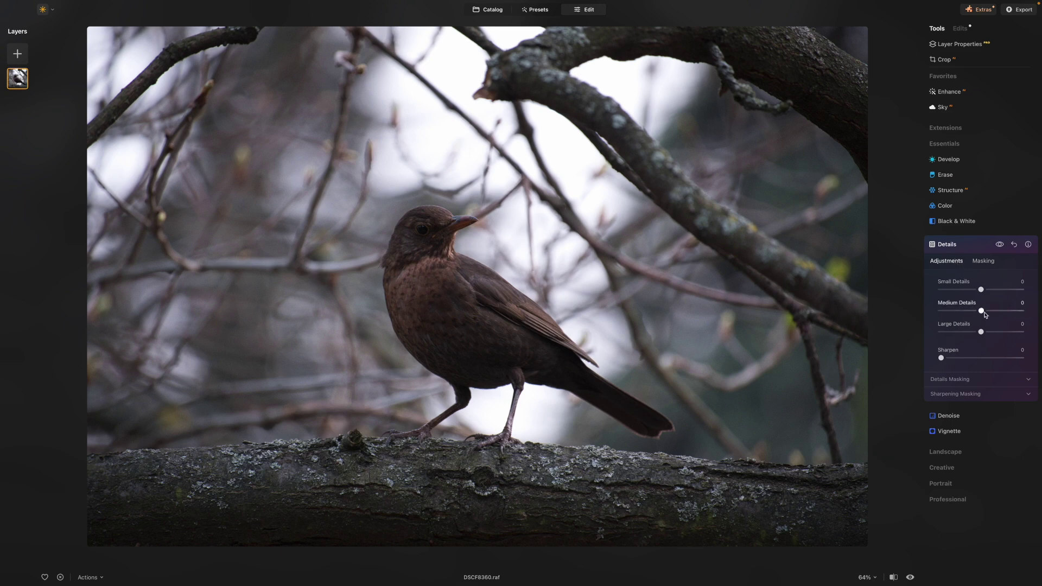
drag(980, 311, 1031, 314)
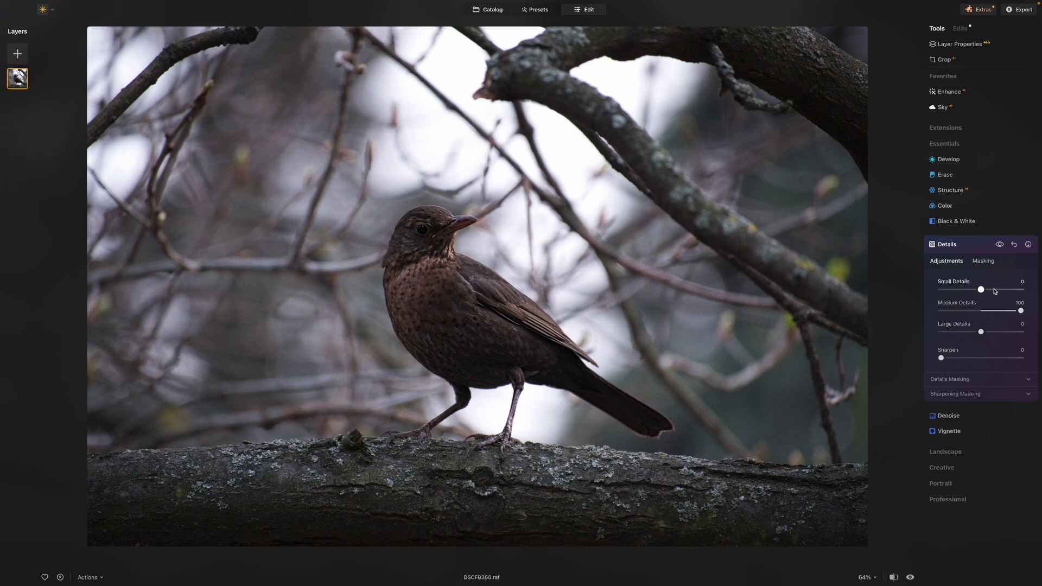
drag(980, 291, 996, 293)
Give the Color tool an Object Select mask covering the blackbird
click(945, 206)
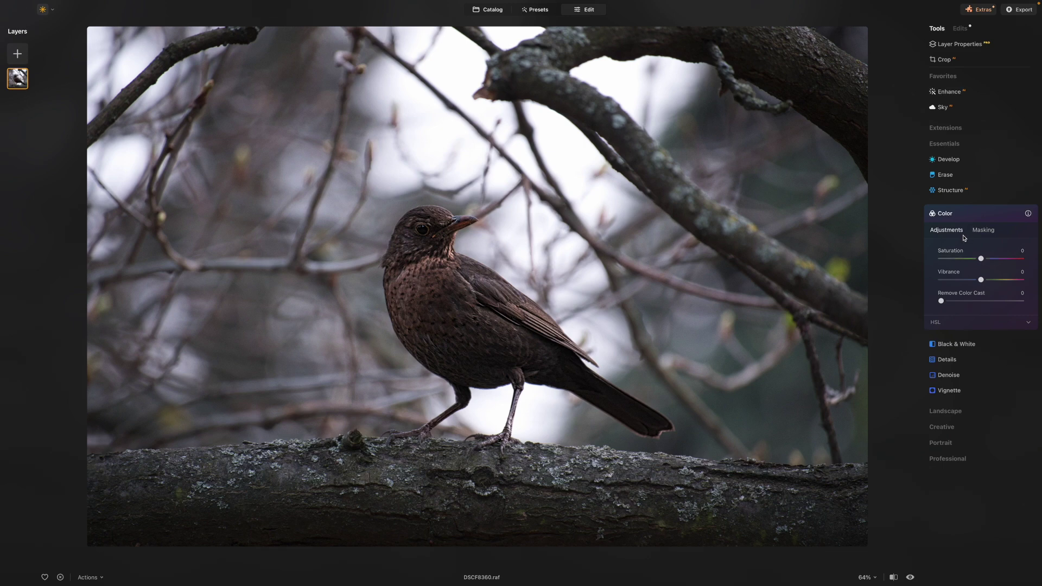
click(984, 230)
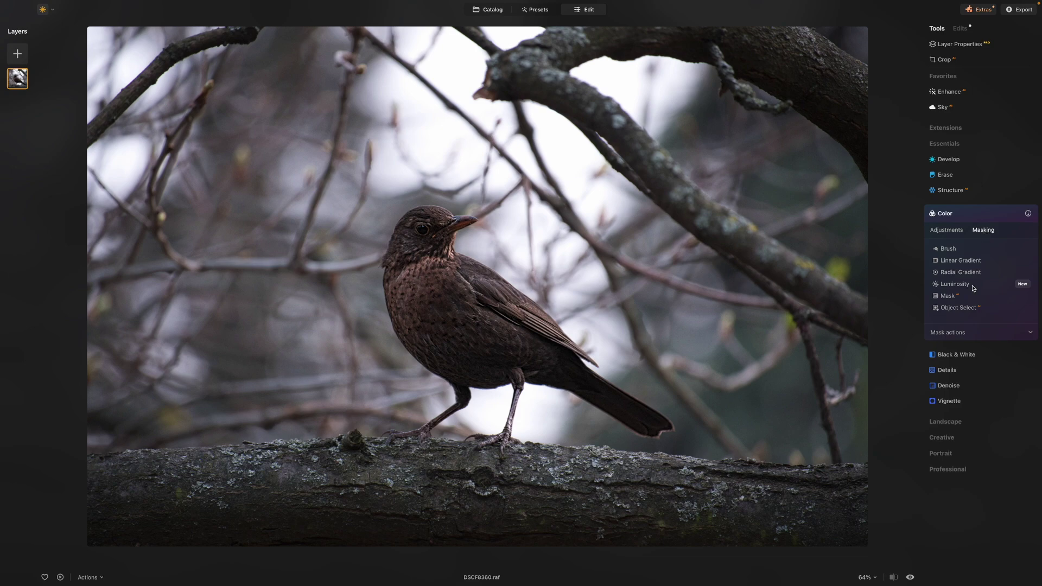
click(959, 308)
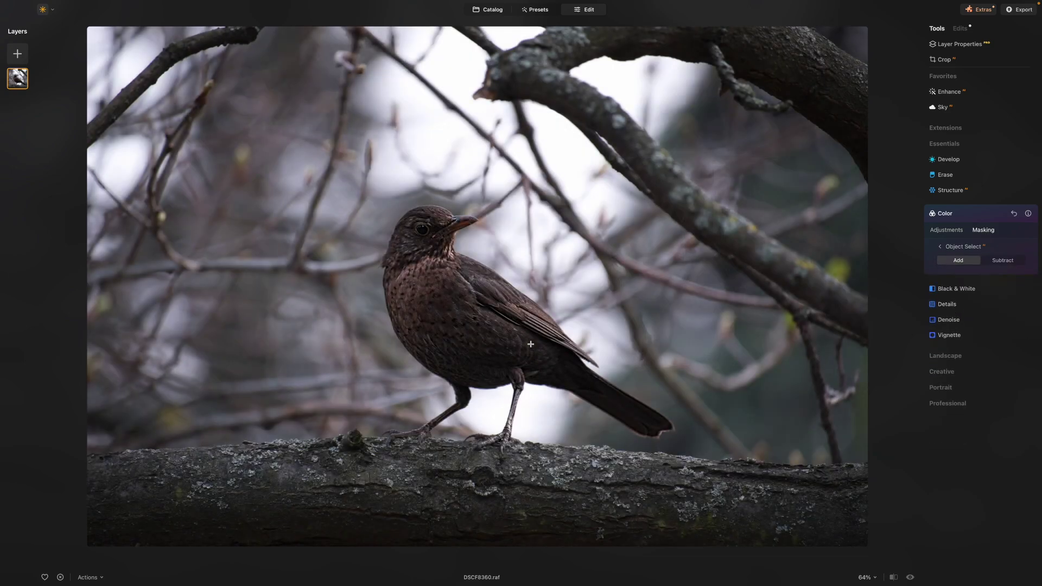
click(531, 344)
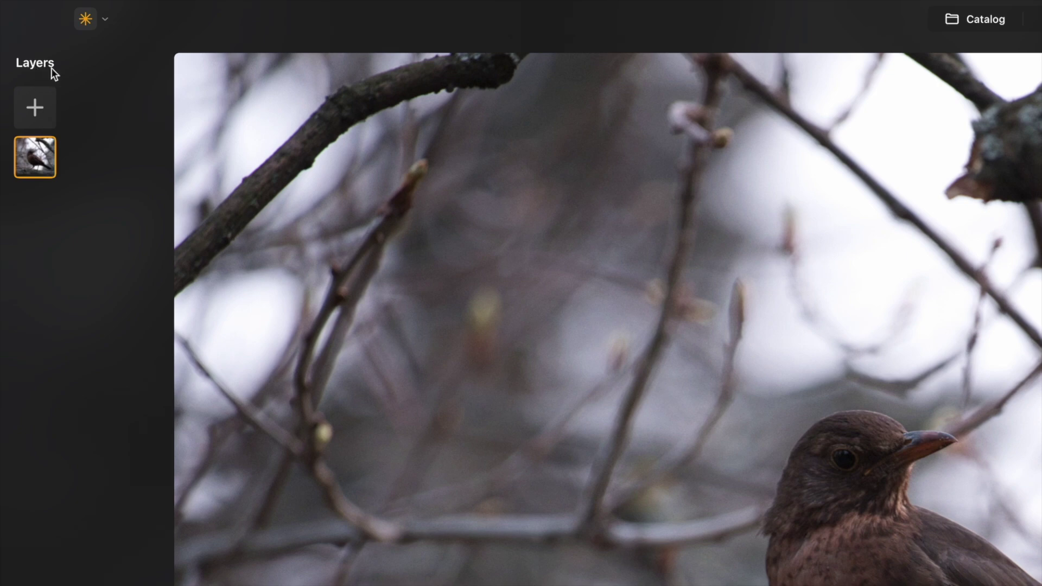
Duplicate the blackbird photo layer in the Layers panel
right_click(35, 163)
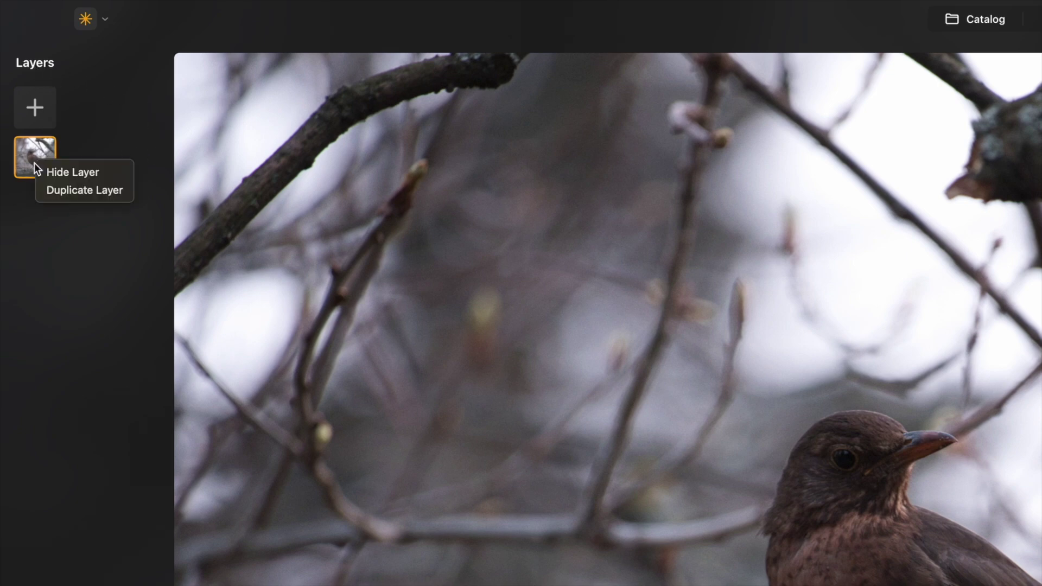
click(97, 191)
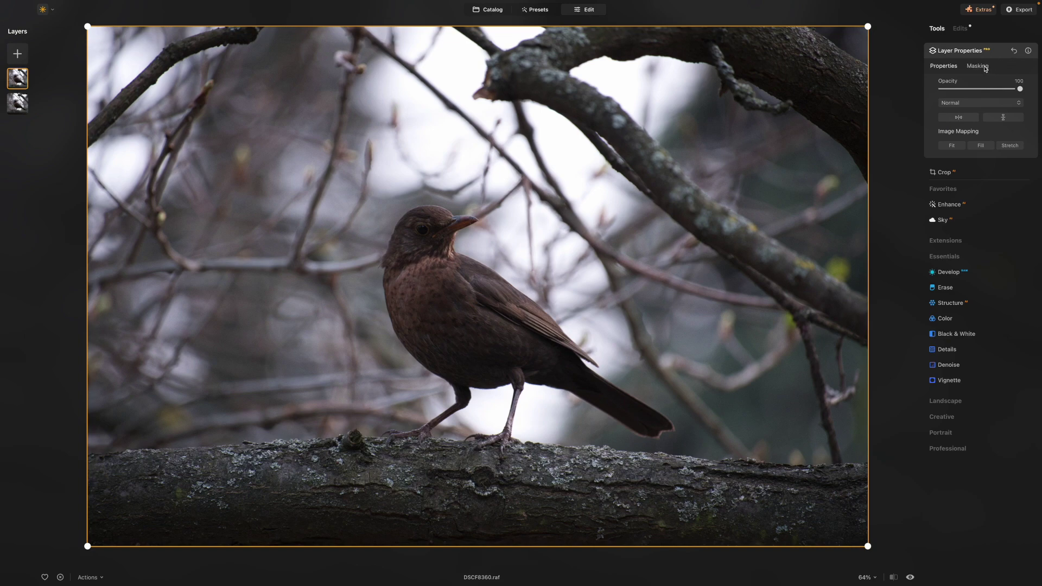
Add an Object Select mask to the duplicate layer that covers only the blackbird
click(985, 68)
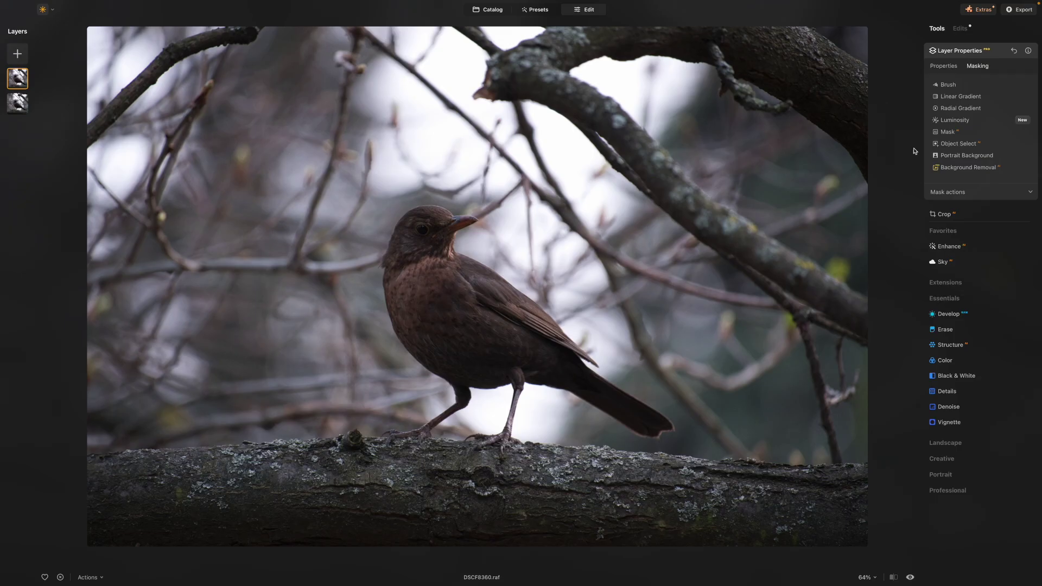
click(958, 144)
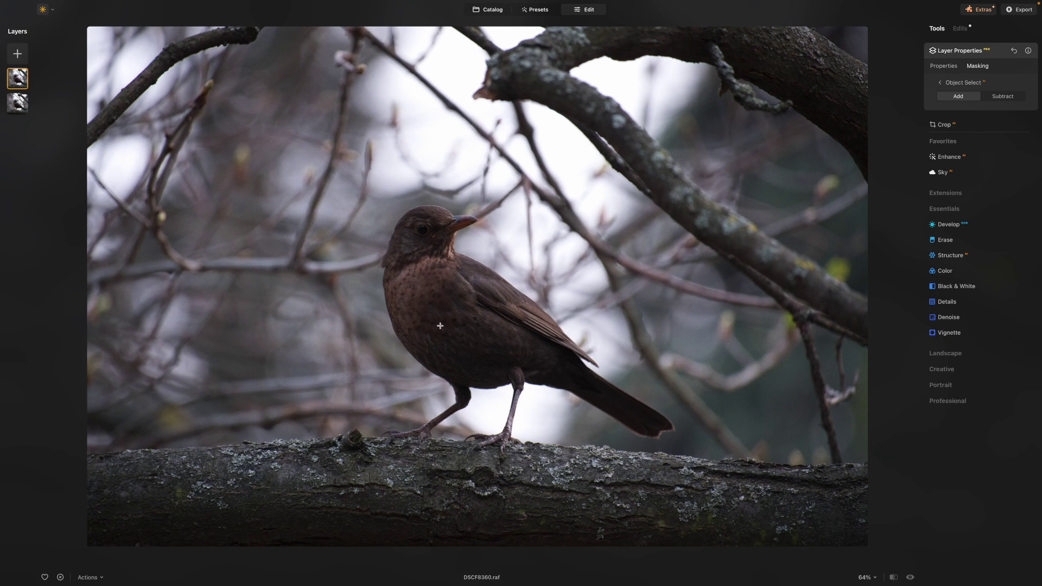
click(455, 311)
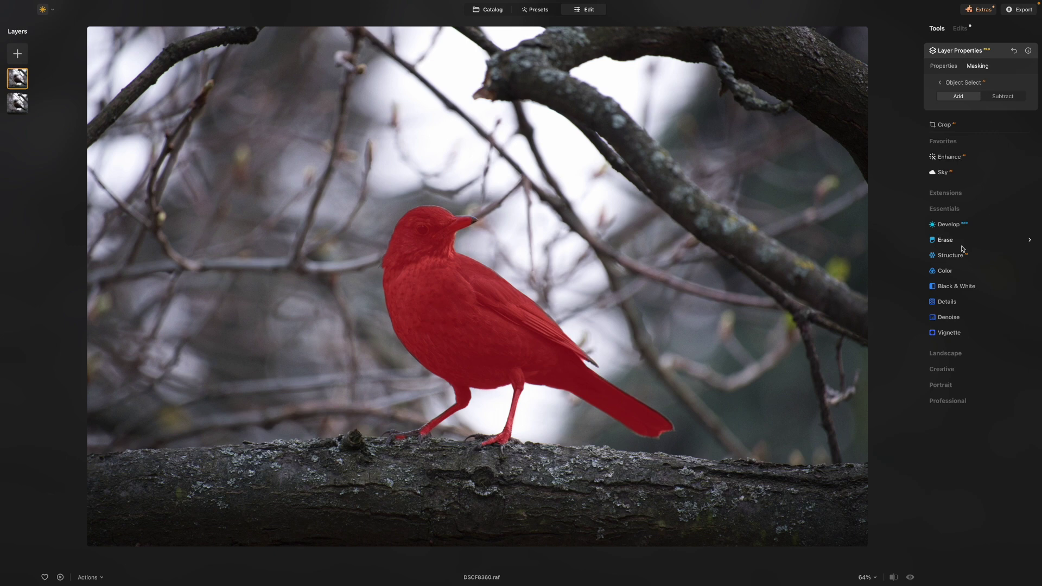
On the bird layer, set Medium Details to 100, Small Details to 39 and Structure Amount to 48
click(947, 302)
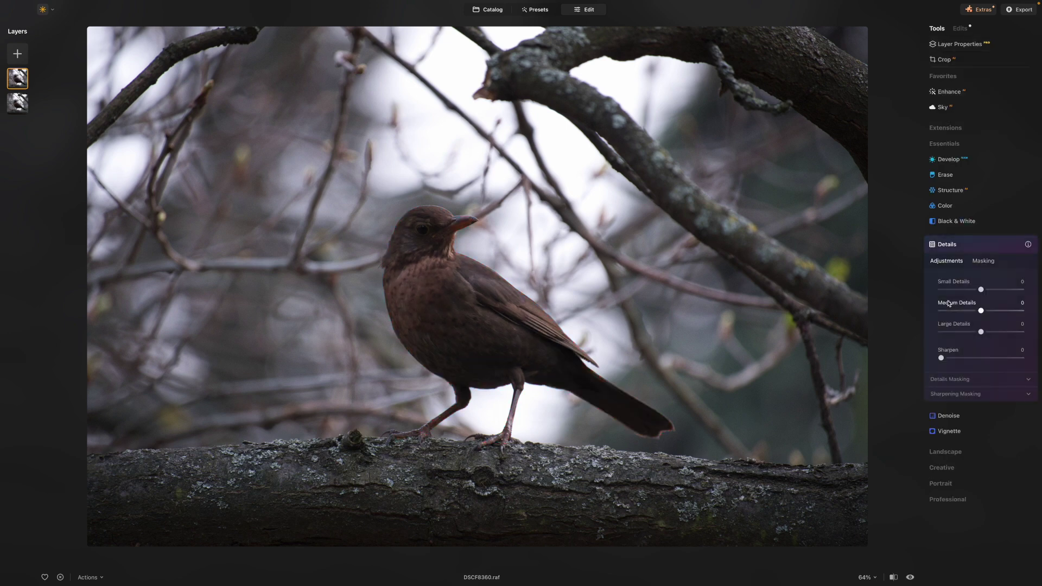
drag(980, 310, 1037, 315)
mouse_move(980, 289)
mouse_down()
mouse_move(1040, 283)
mouse_move(997, 291)
mouse_up()
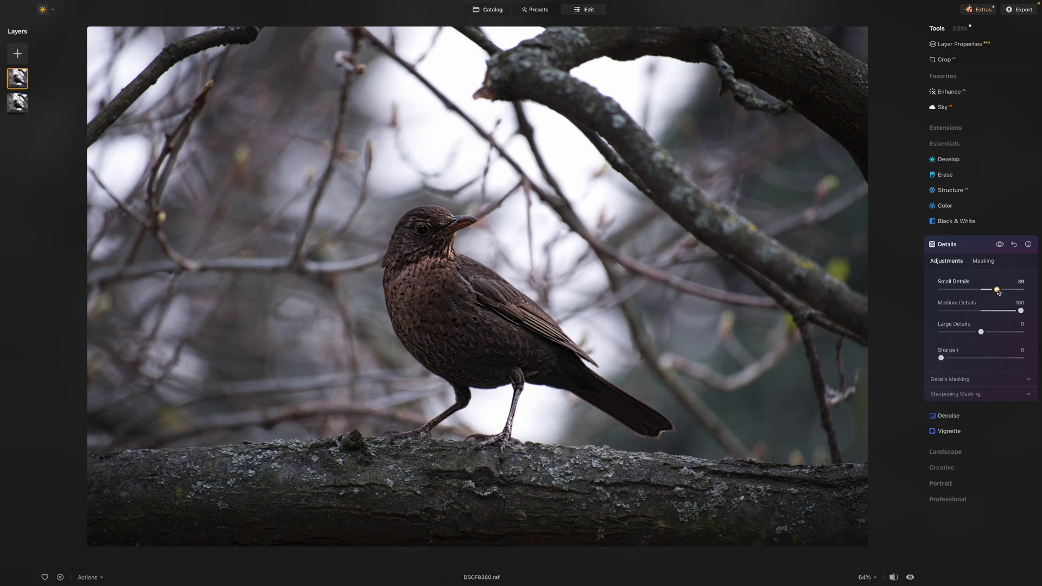
click(950, 191)
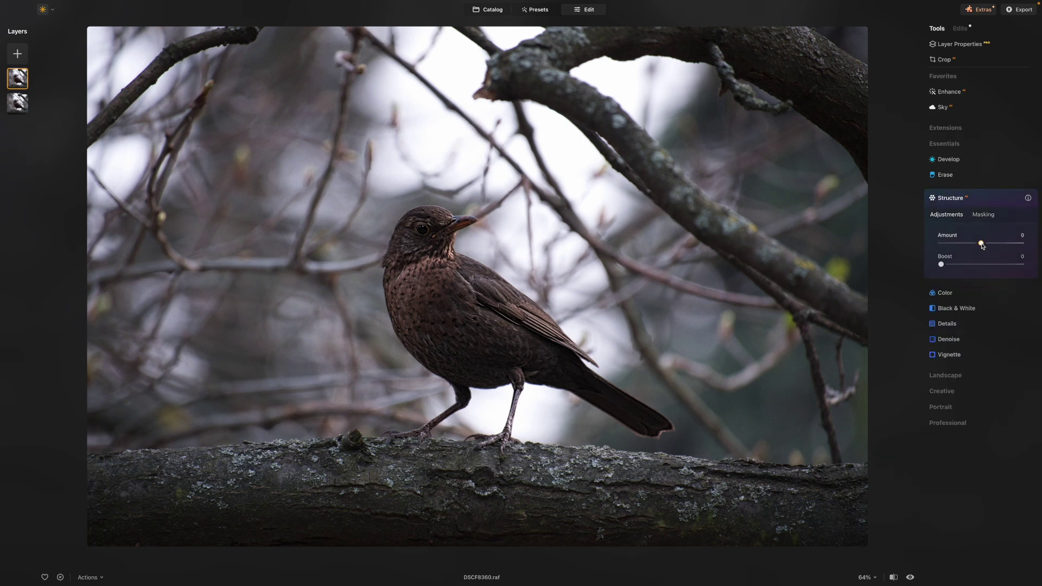
drag(982, 245, 1000, 248)
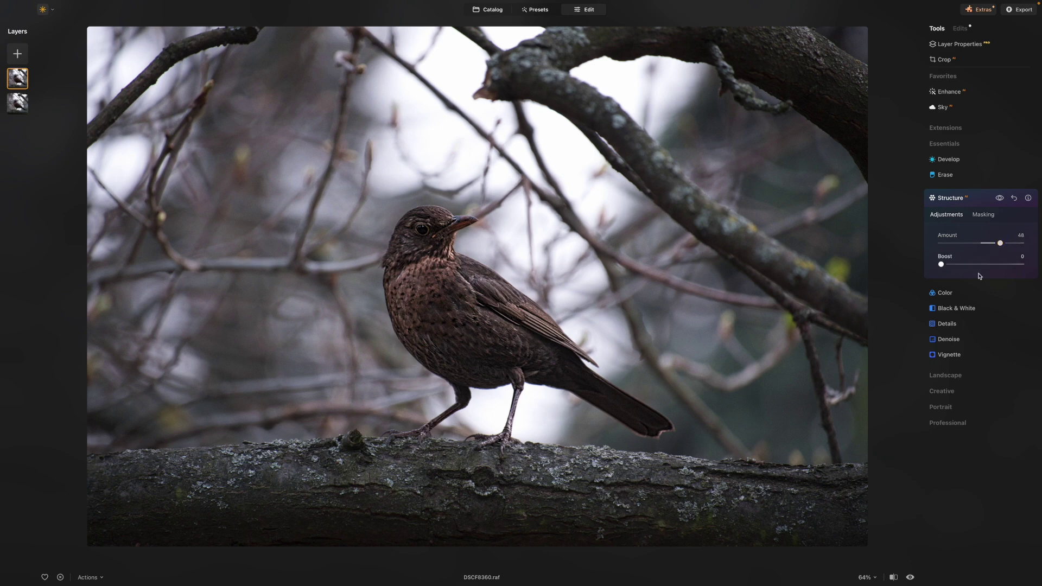
Raise the bird layer's Color Saturation to around 44-47 for richer plumage
click(945, 294)
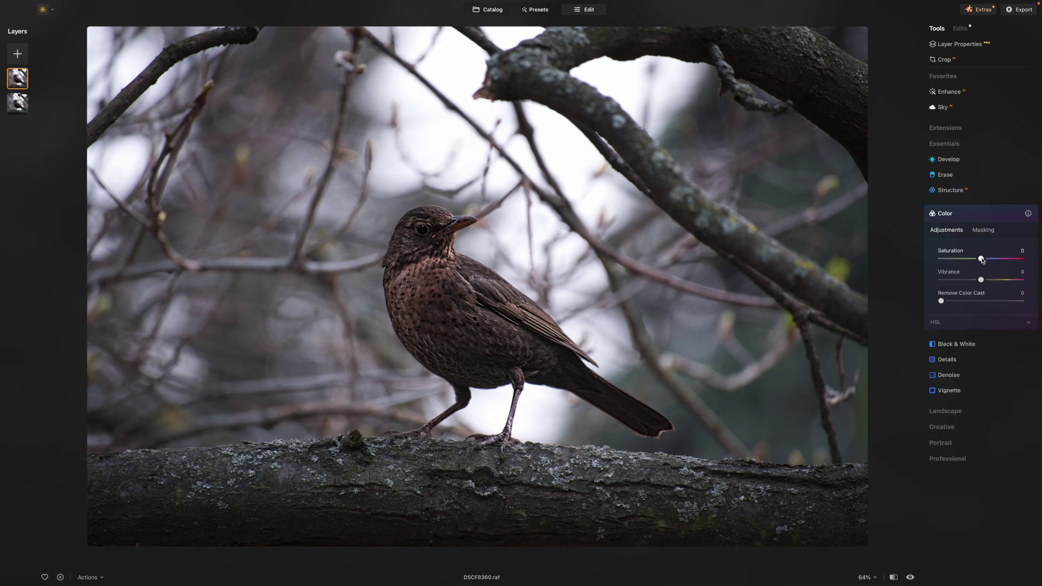
drag(981, 259, 999, 260)
In Develop Curves, lift the midtones with one point and pin the shadows with a low point
click(954, 163)
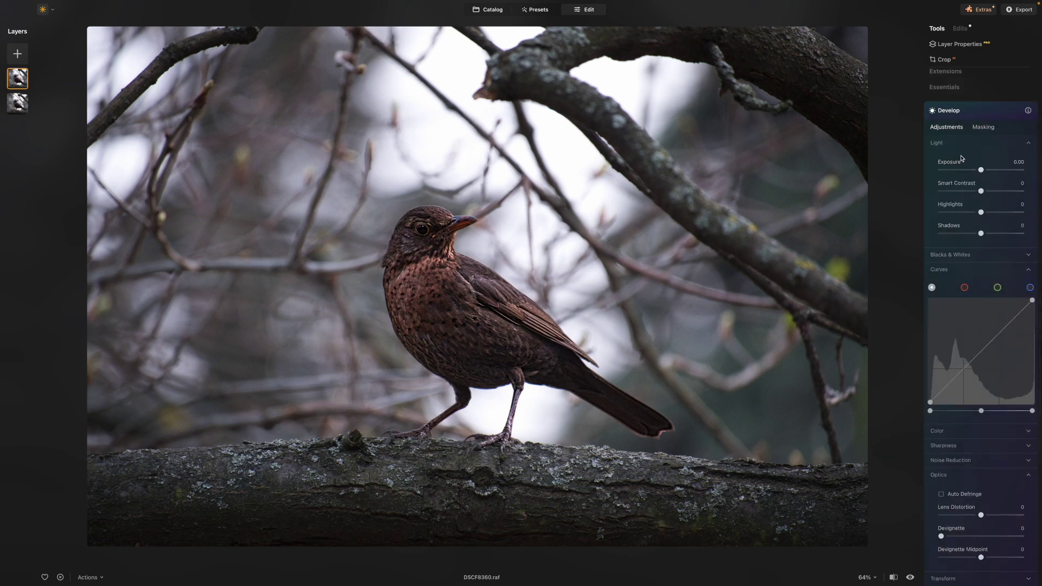
click(1030, 270)
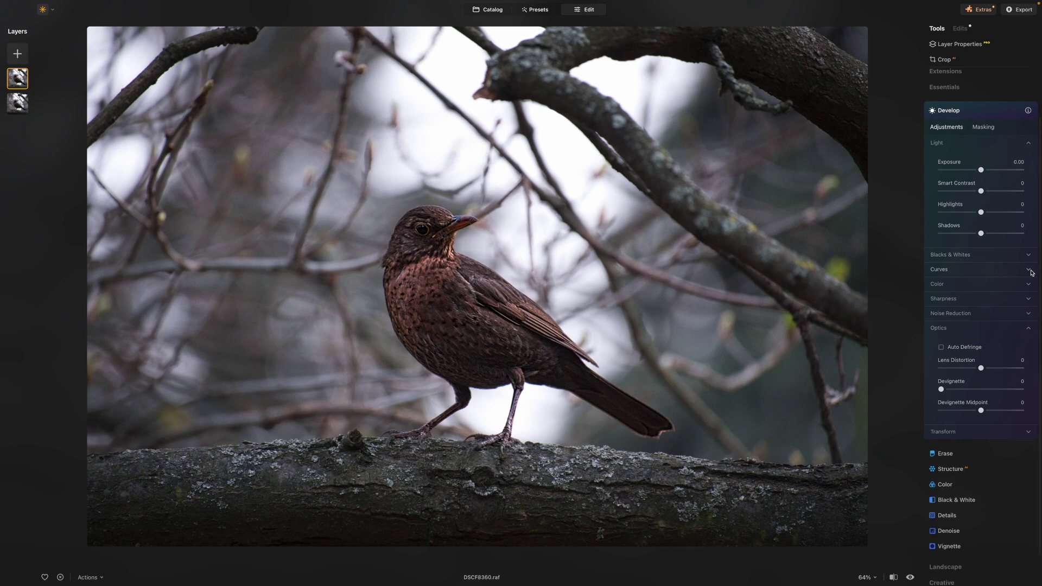
click(1030, 329)
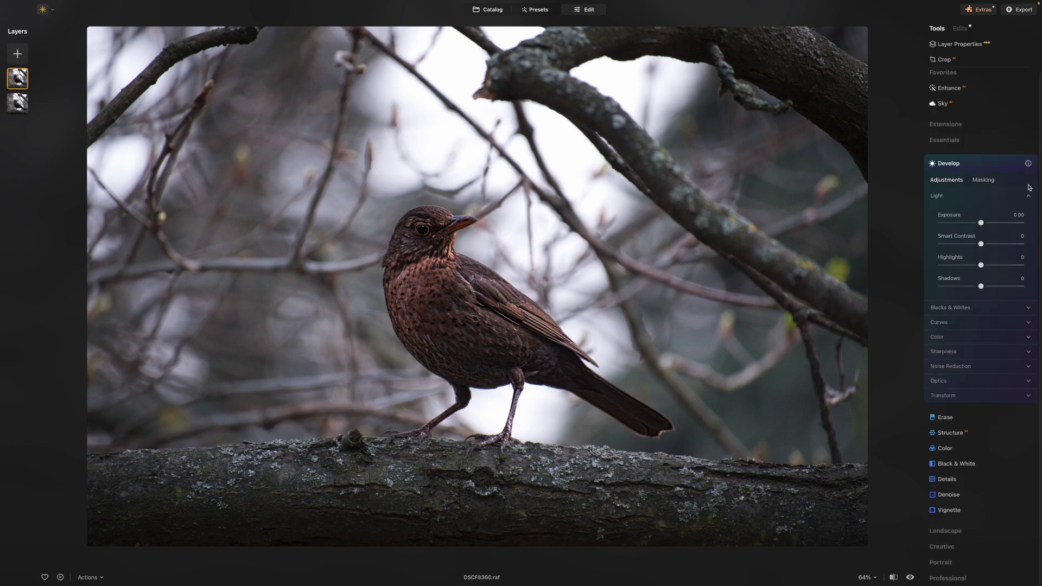
click(1028, 323)
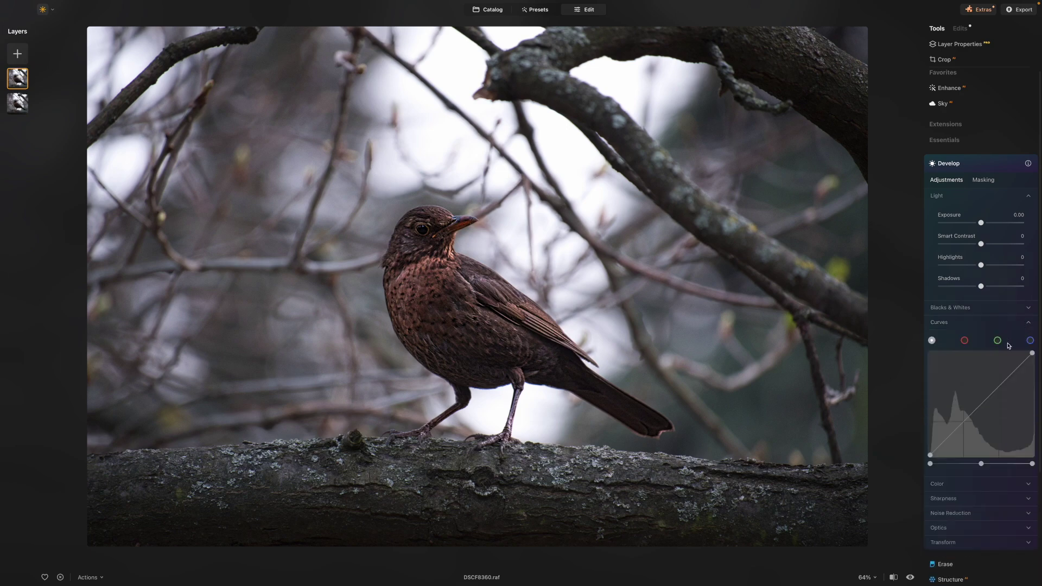
click(996, 388)
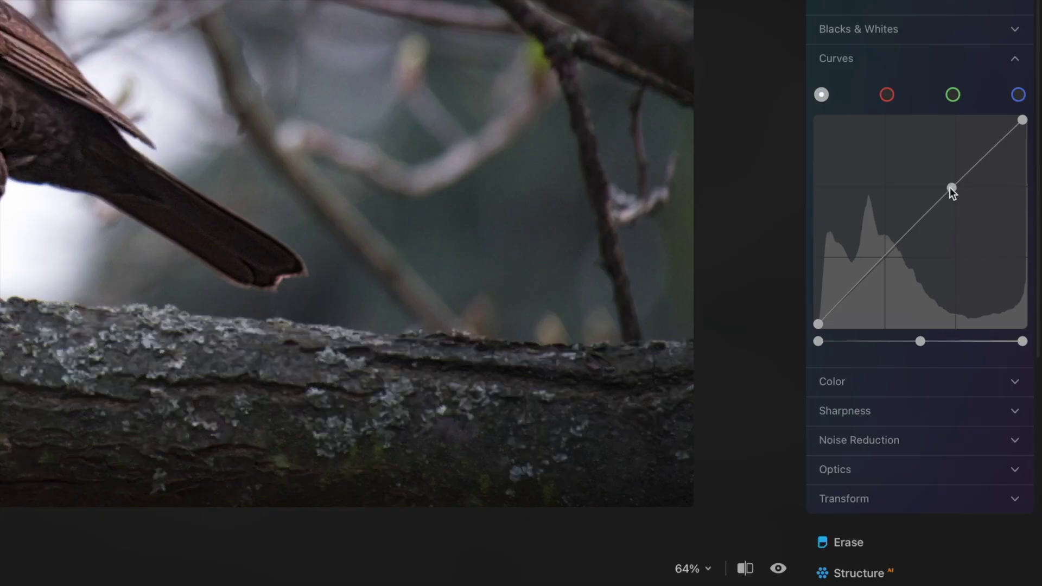
drag(952, 187, 929, 183)
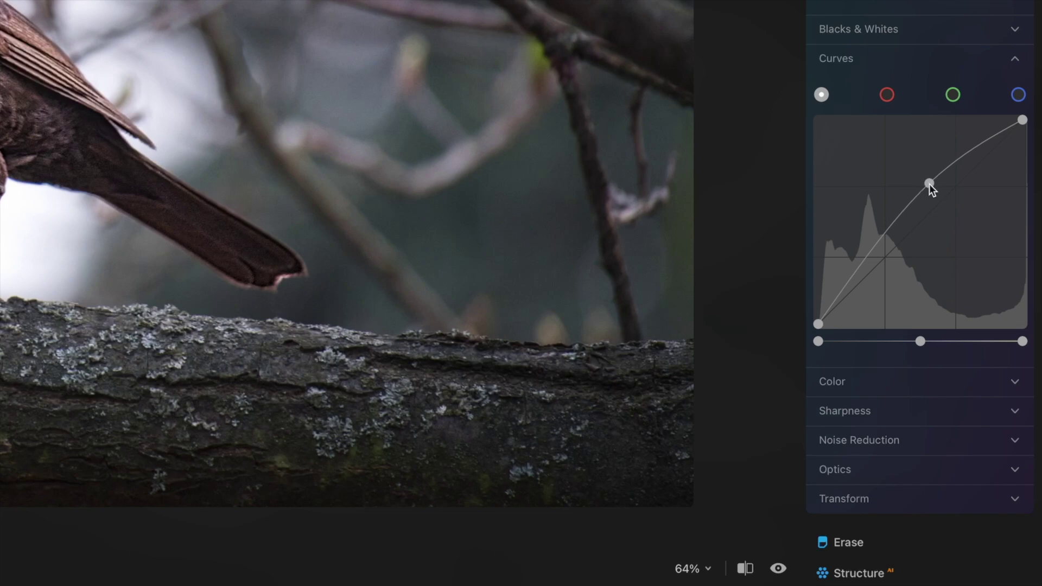
click(834, 305)
drag(836, 307, 838, 304)
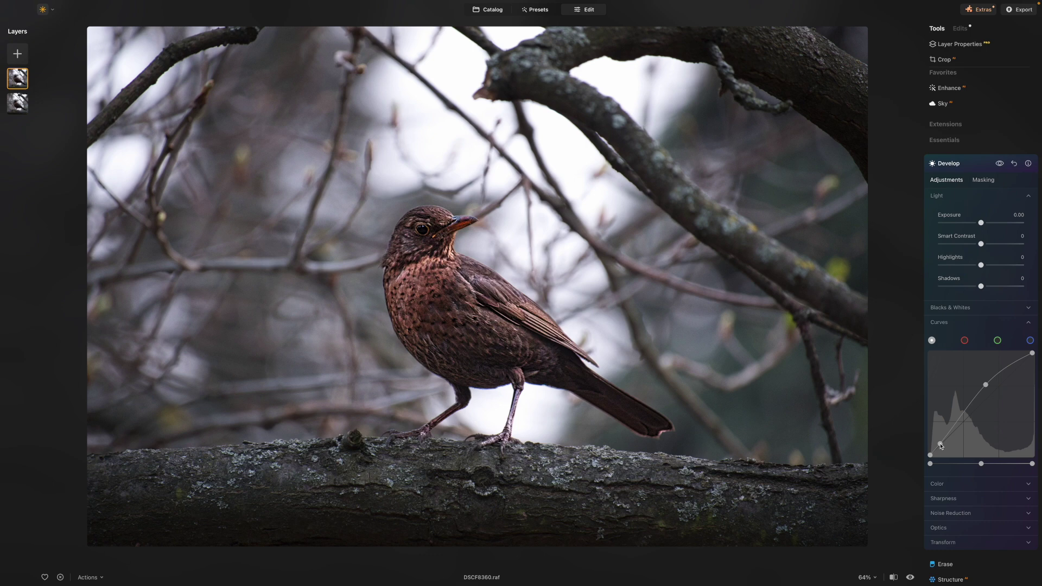
Bring up the bird layer's Layer Properties masking methods list
click(960, 44)
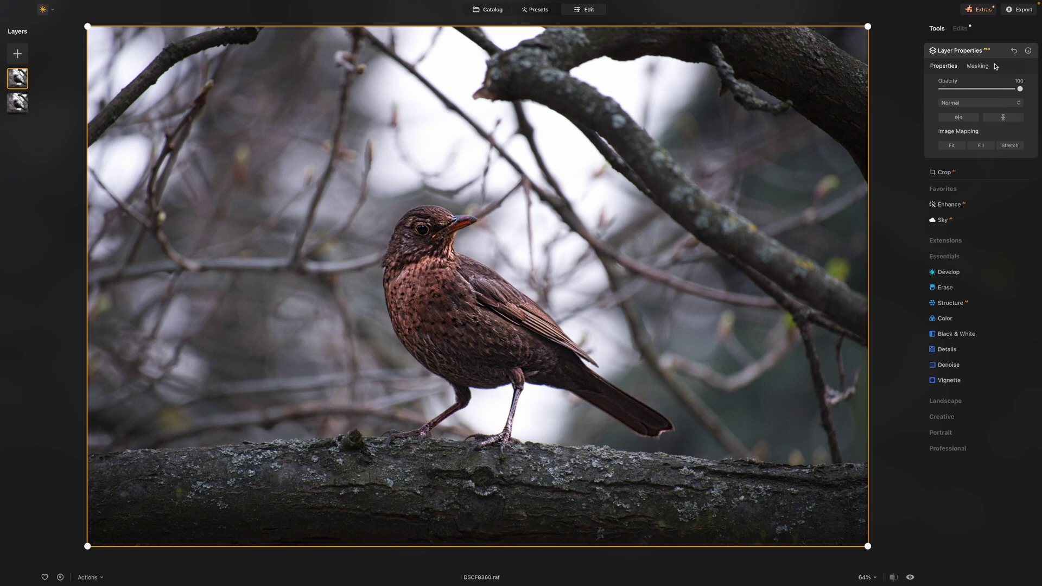
click(985, 66)
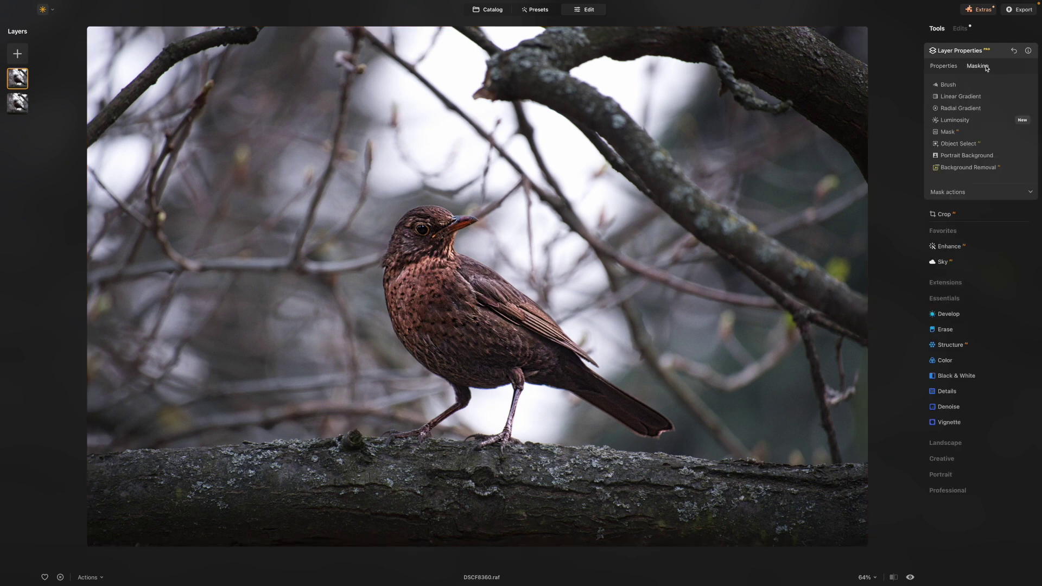